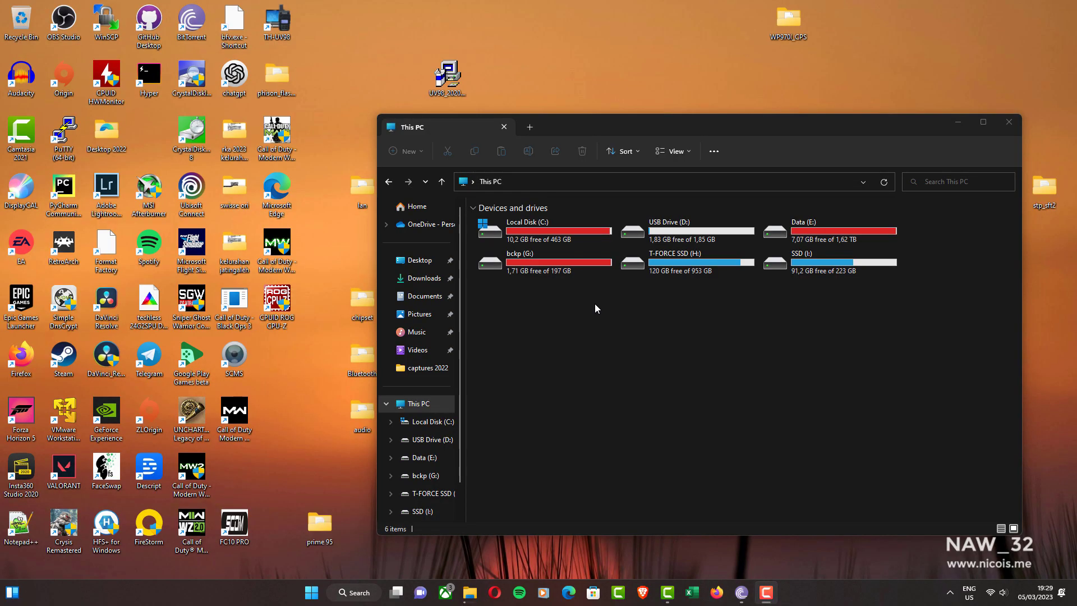
Check the properties of USB Drive (D:)
left_click_drag(603, 122, 438, 115)
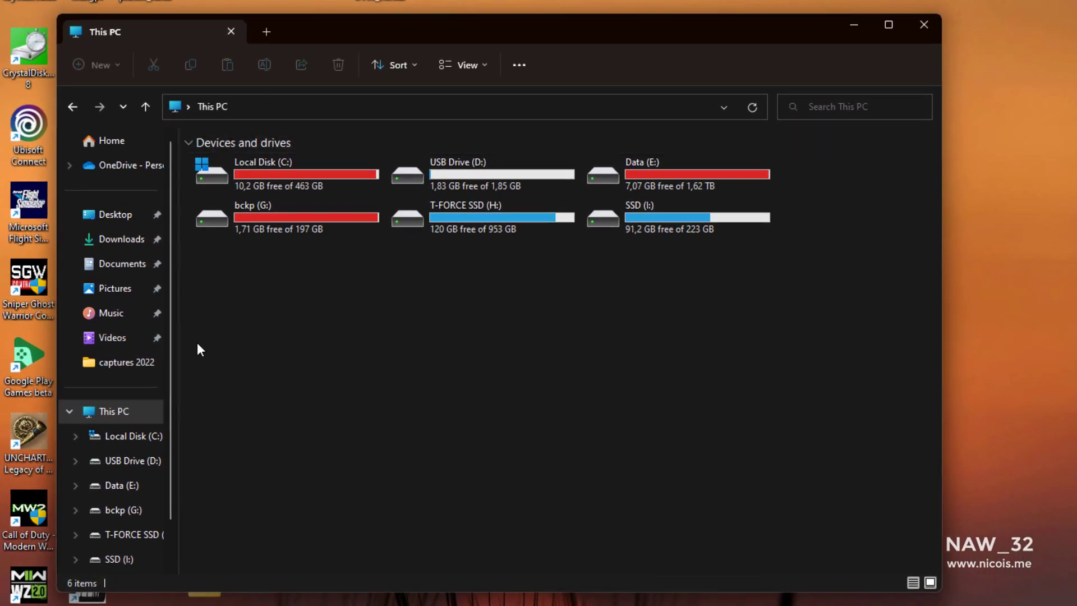
right_click(143, 470)
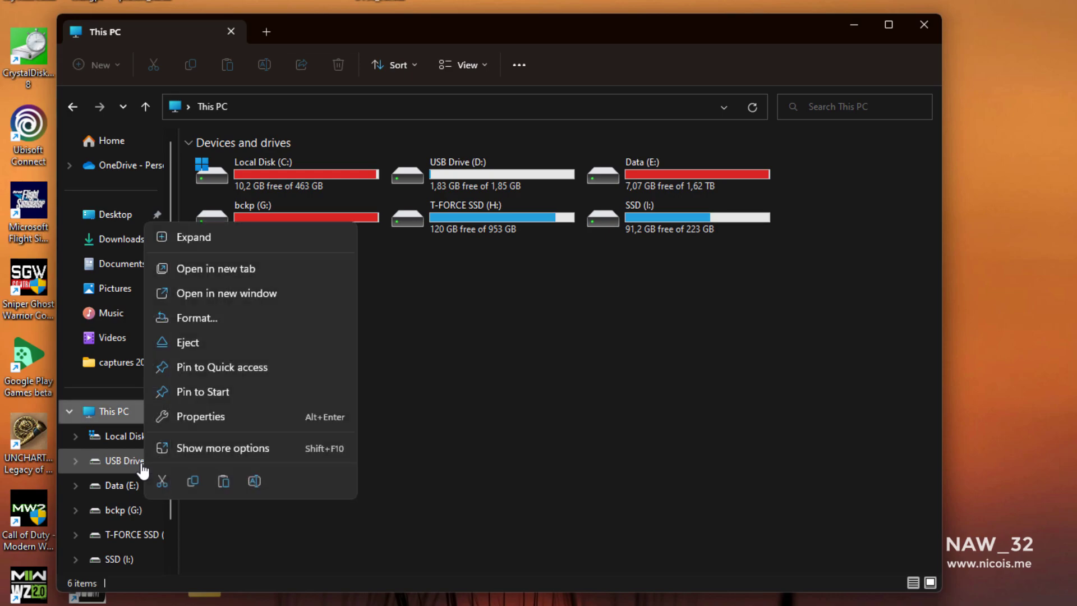
left_click(216, 416)
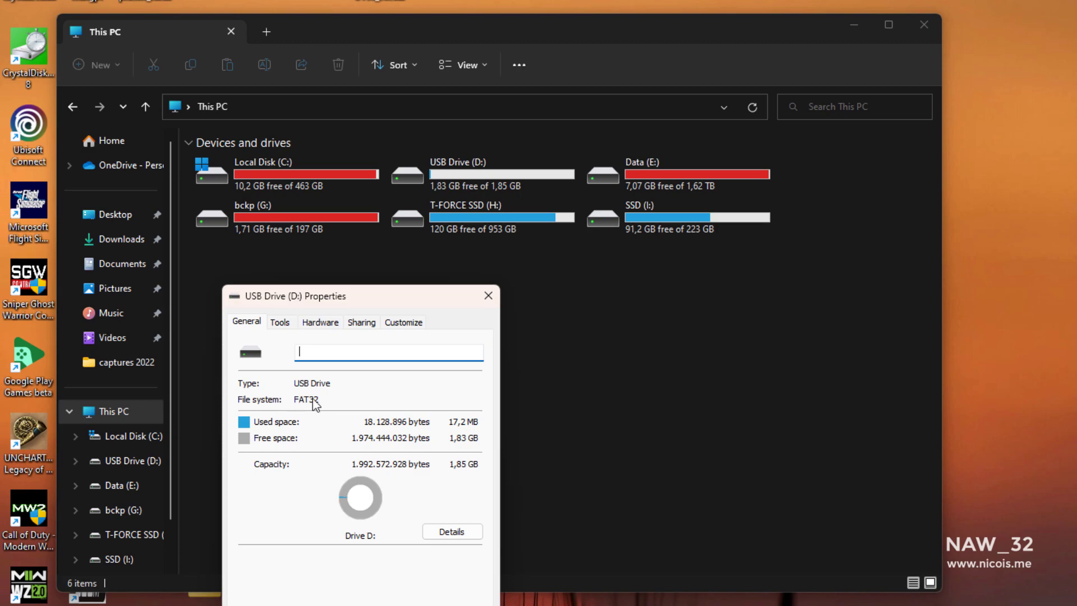
left_click(487, 297)
Quick-format USB Drive (D:) as FAT32, confirming the data erase
right_click(132, 463)
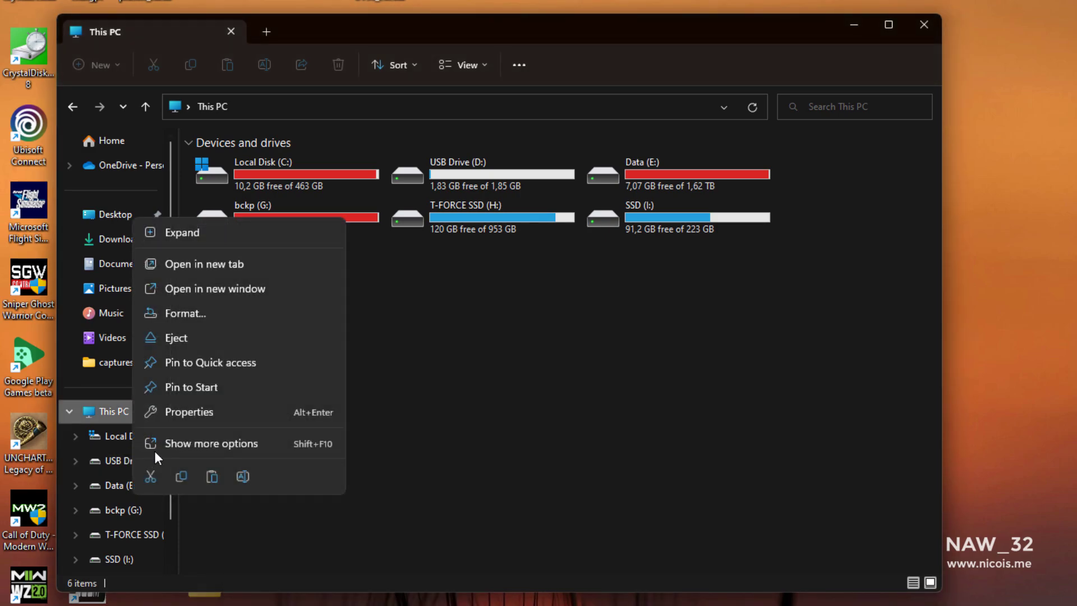
left_click(214, 315)
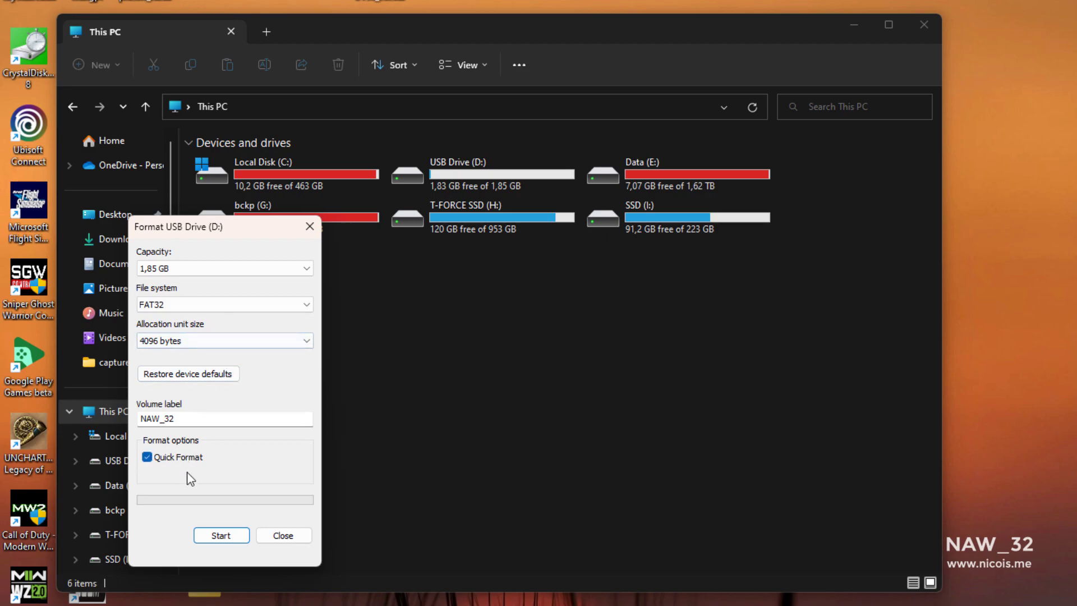
left_click(220, 536)
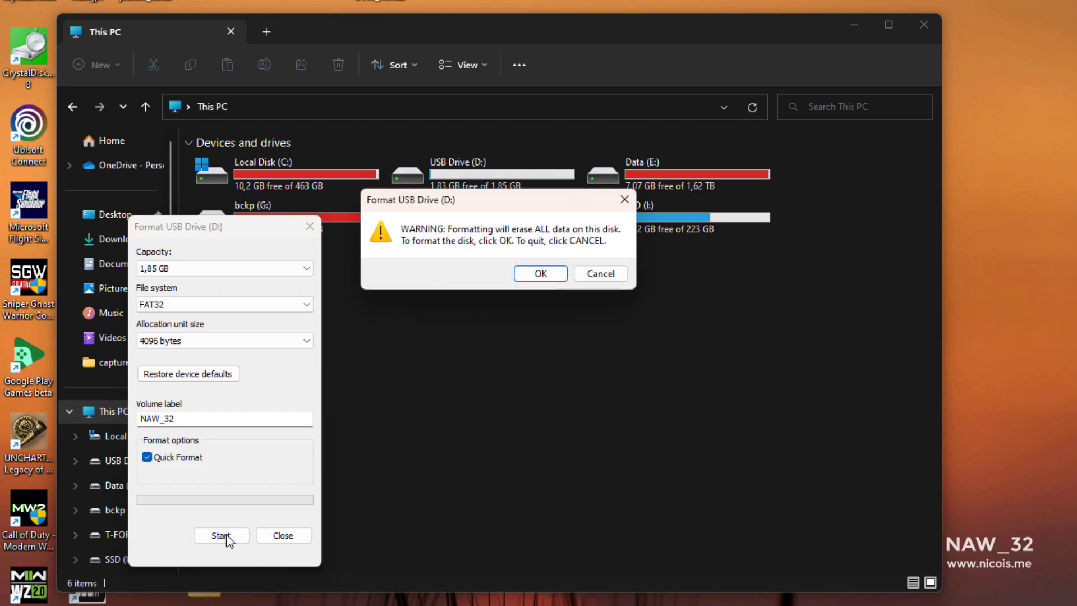
left_click(552, 277)
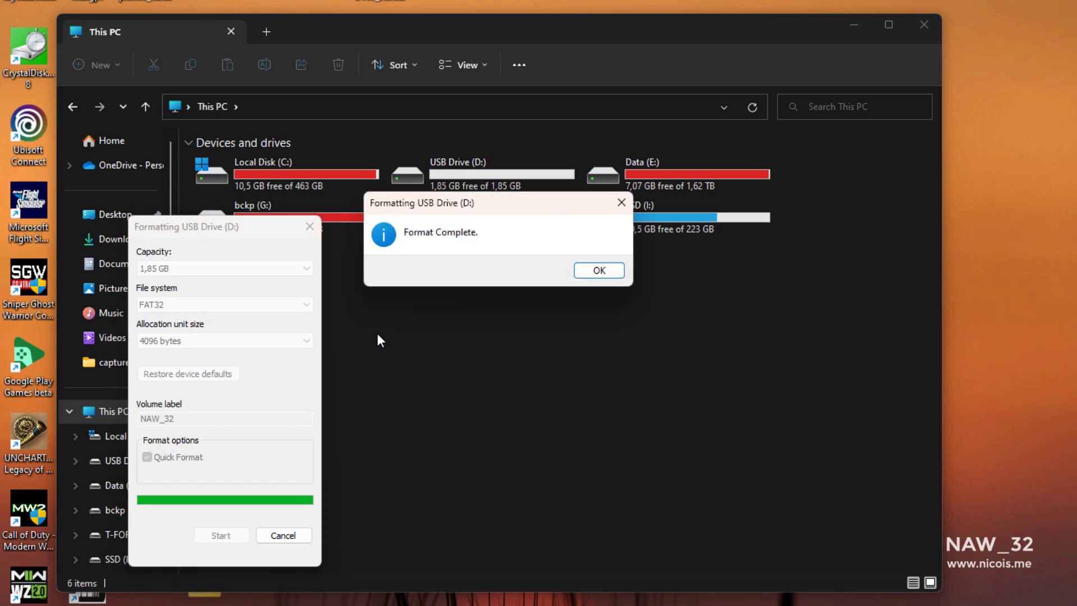
left_click(599, 270)
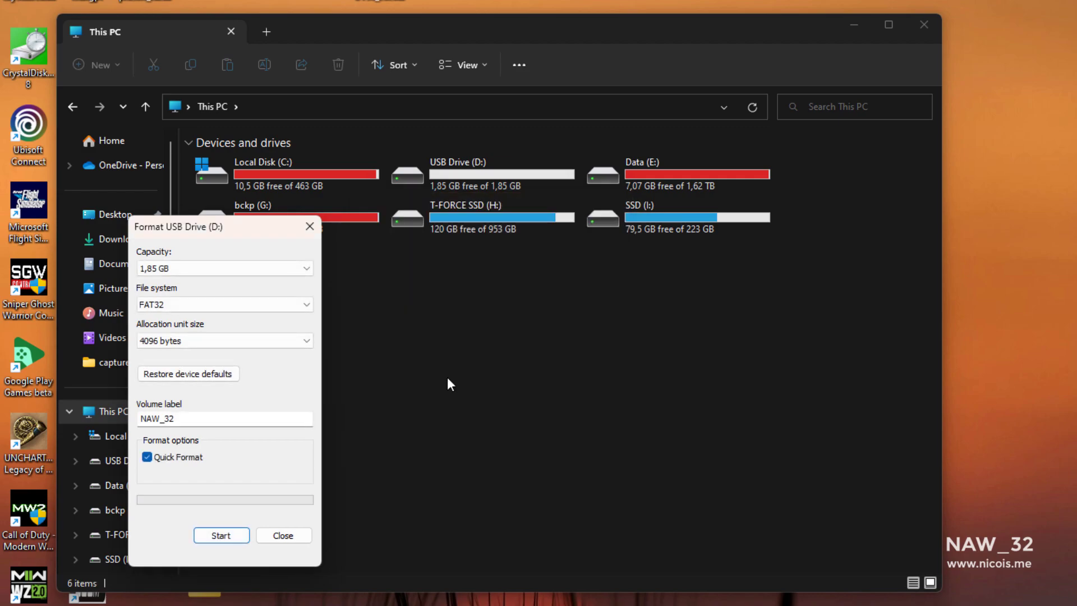
left_click(282, 534)
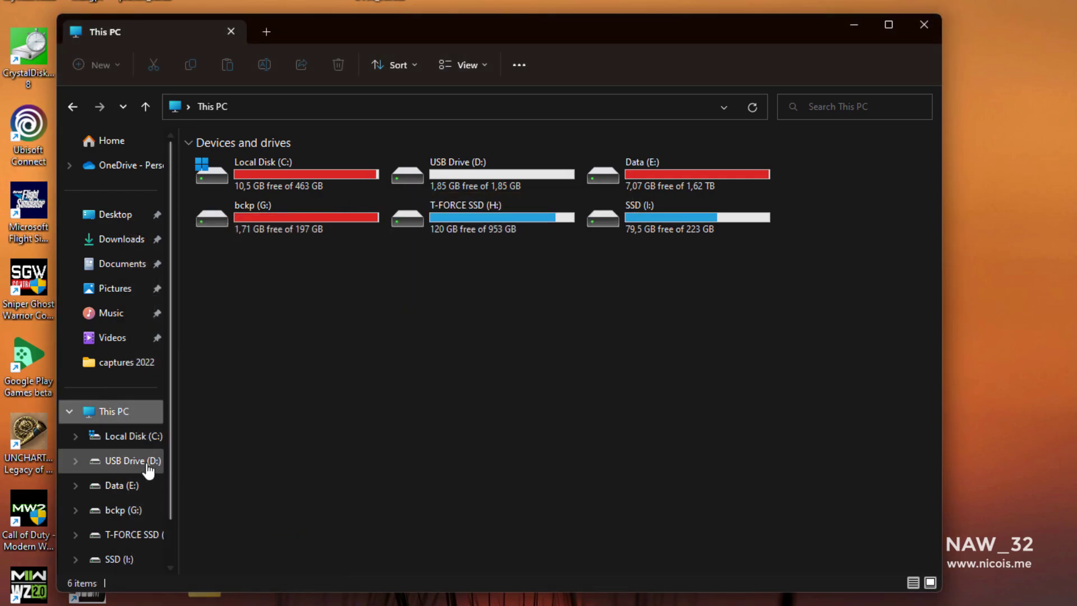
Stay on the current ASUS site and open the AMD motherboards listing
left_click(147, 462)
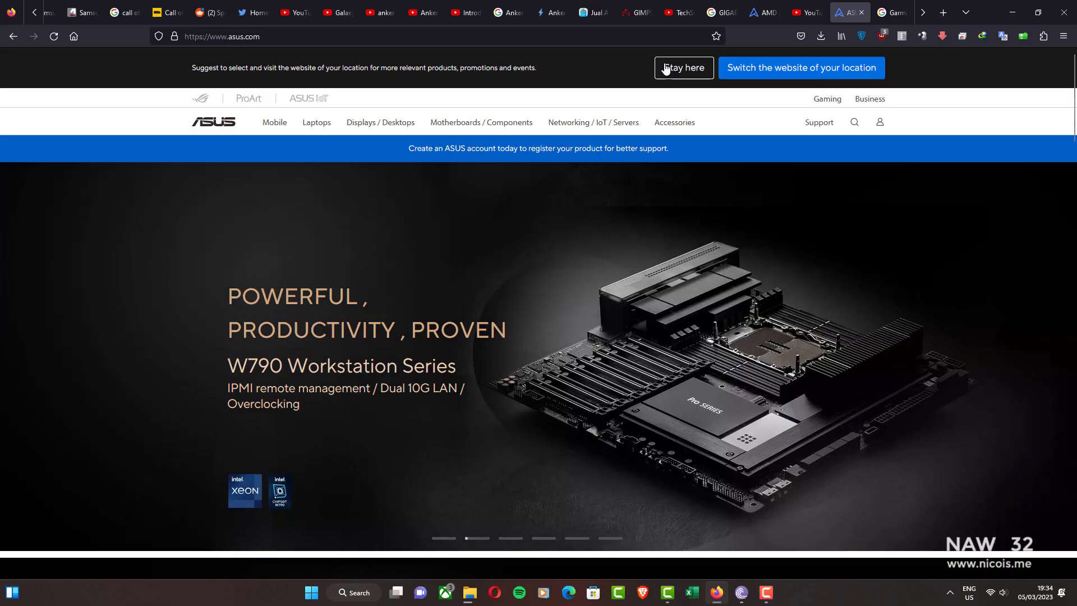
left_click(684, 67)
mouse_move(483, 87)
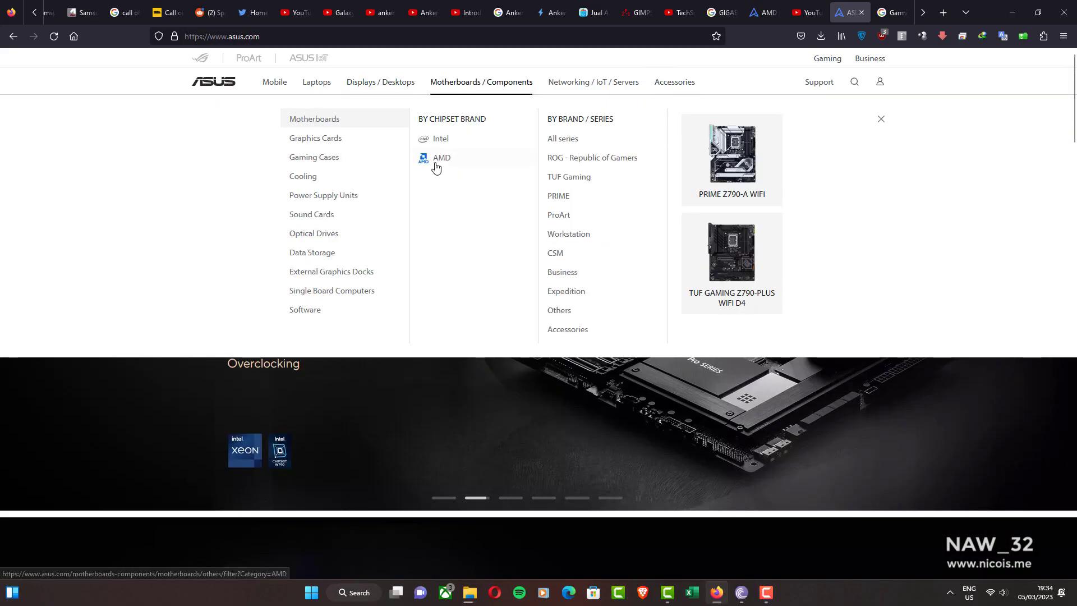
left_click(436, 166)
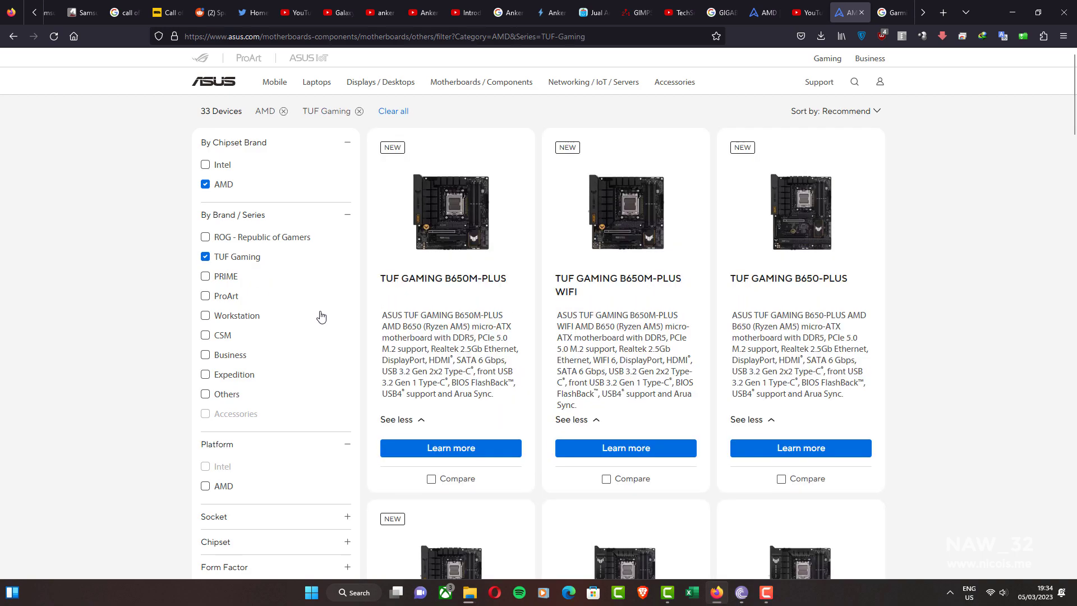
Filter TUF Gaming boards to AM4 and AM5 sockets and scroll to the B550 models
scroll(321, 317, "down", 2)
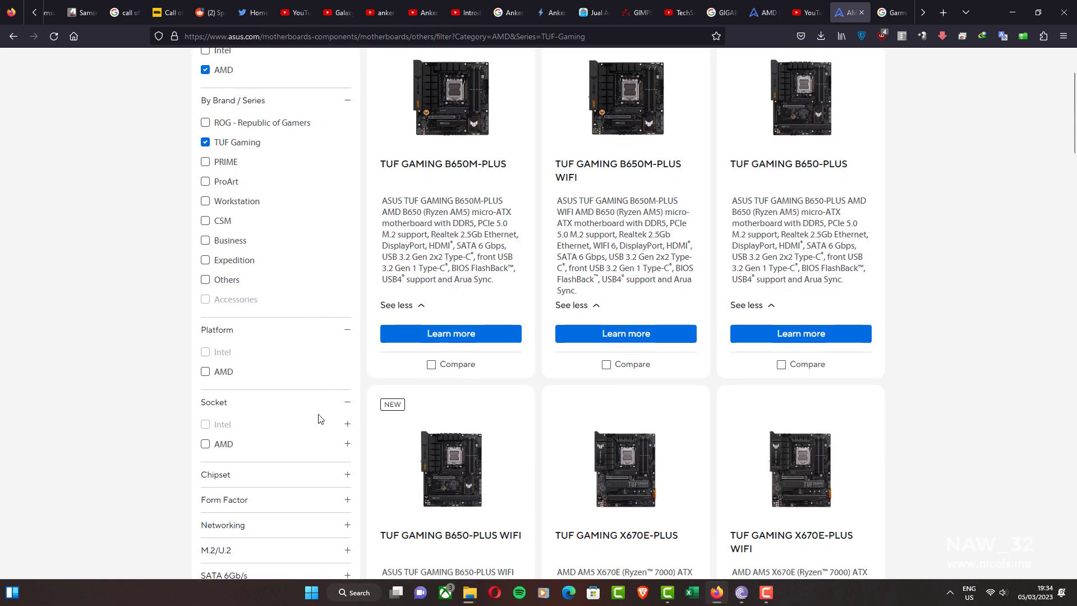
left_click(223, 445)
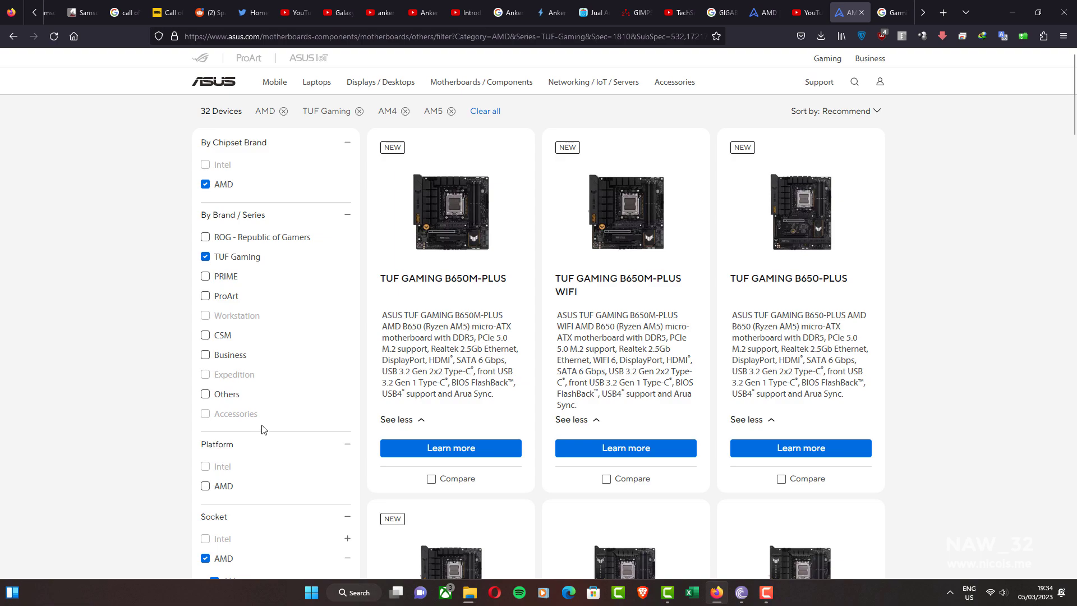
scroll(525, 416, "down", 9)
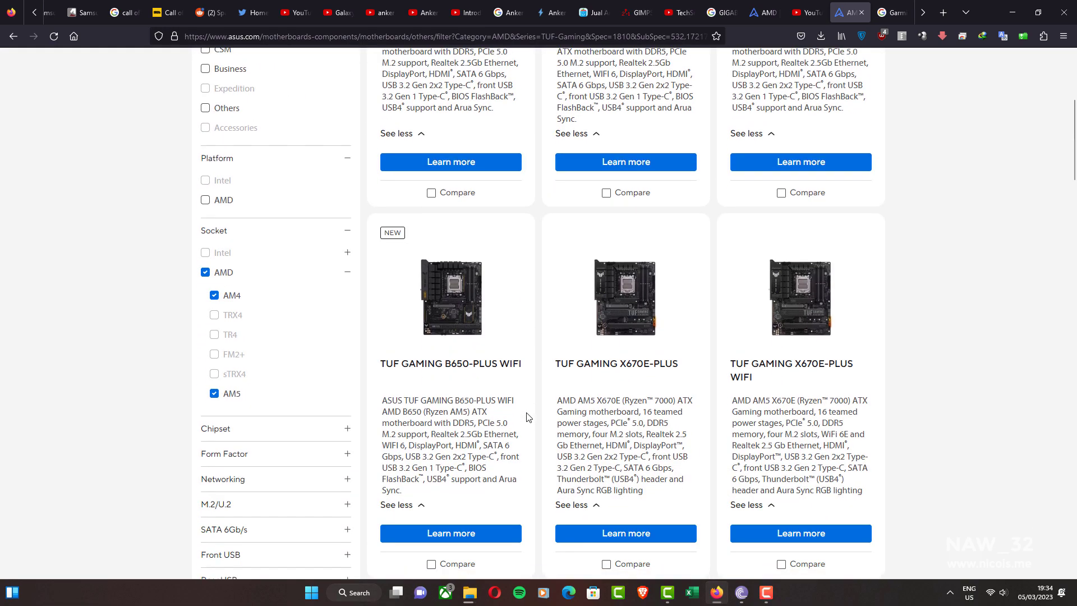
scroll(527, 417, "down", 4)
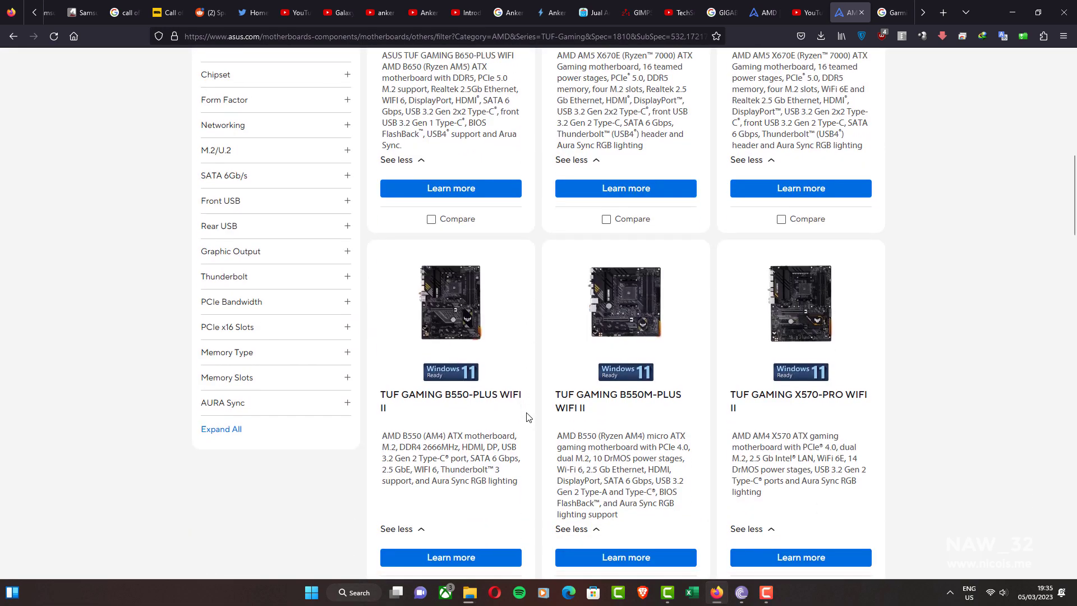
scroll(526, 416, "up", 4)
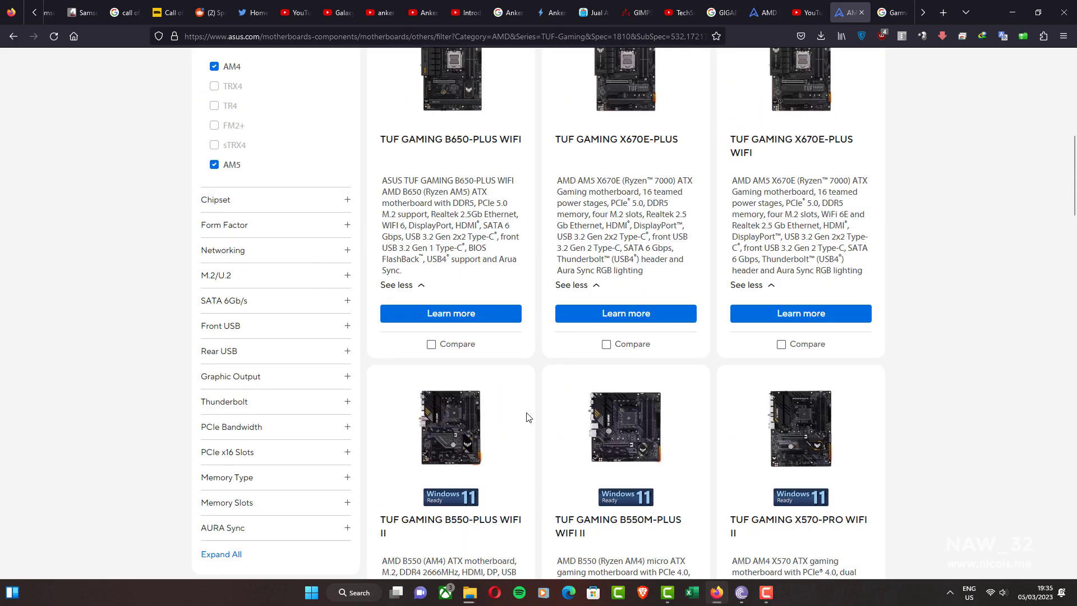
scroll(526, 417, "up", 3)
scroll(527, 417, "down", 6)
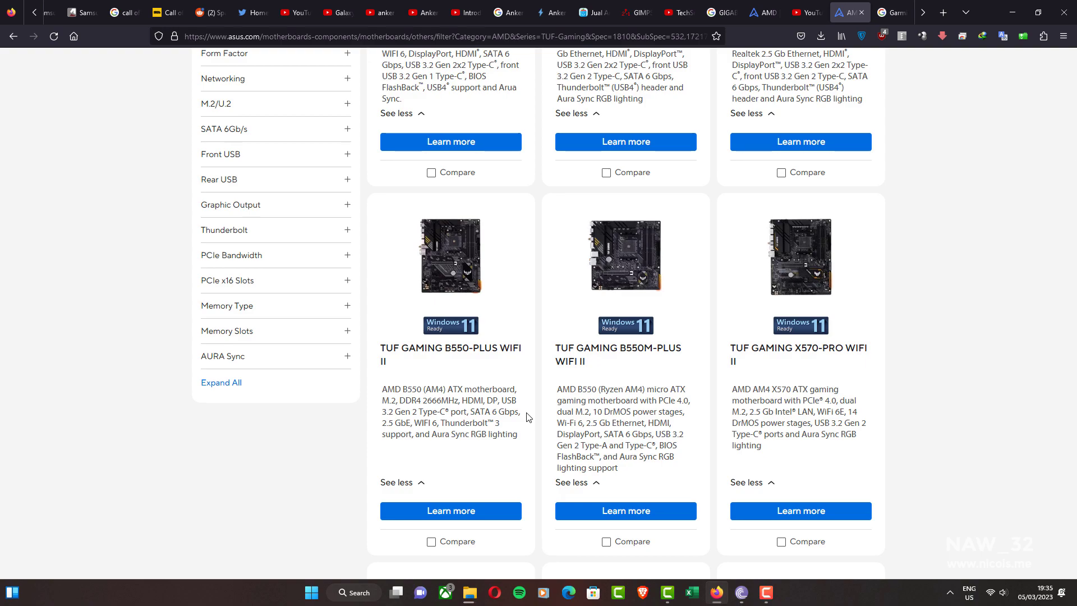
scroll(526, 417, "down", 4)
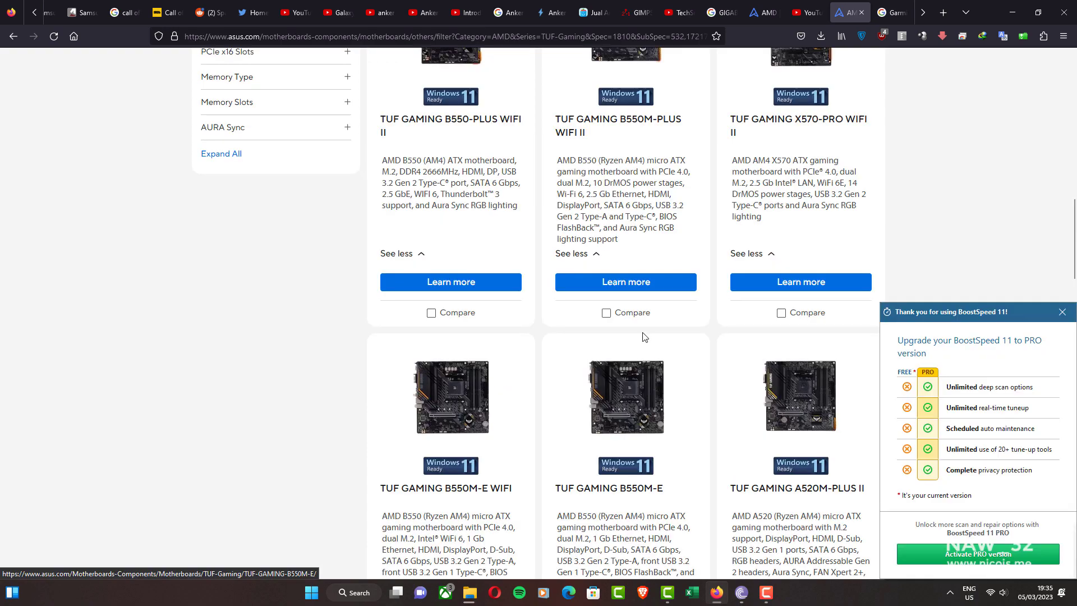
Open the TUF GAMING B550M-PLUS WIFI II product page and its Support section
left_click(639, 282)
left_click(1061, 312)
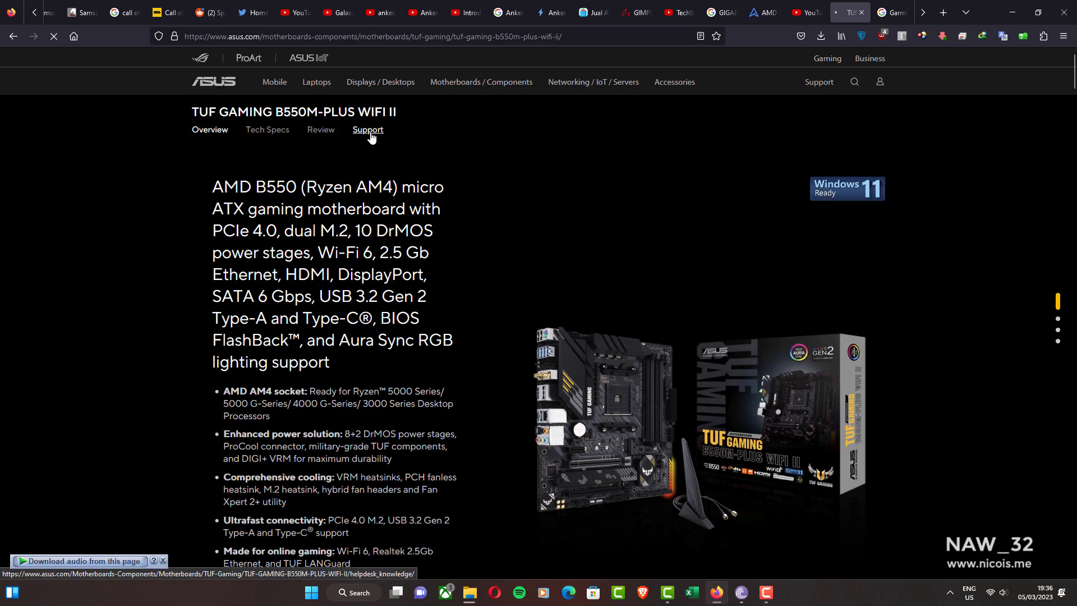
left_click(369, 130)
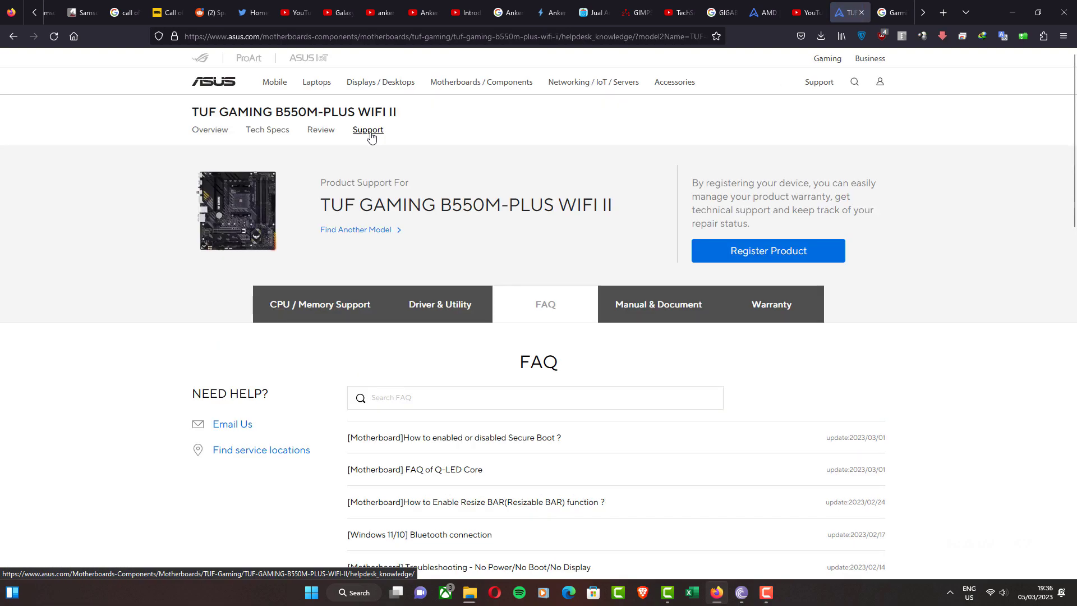
scroll(370, 136, "down", 2)
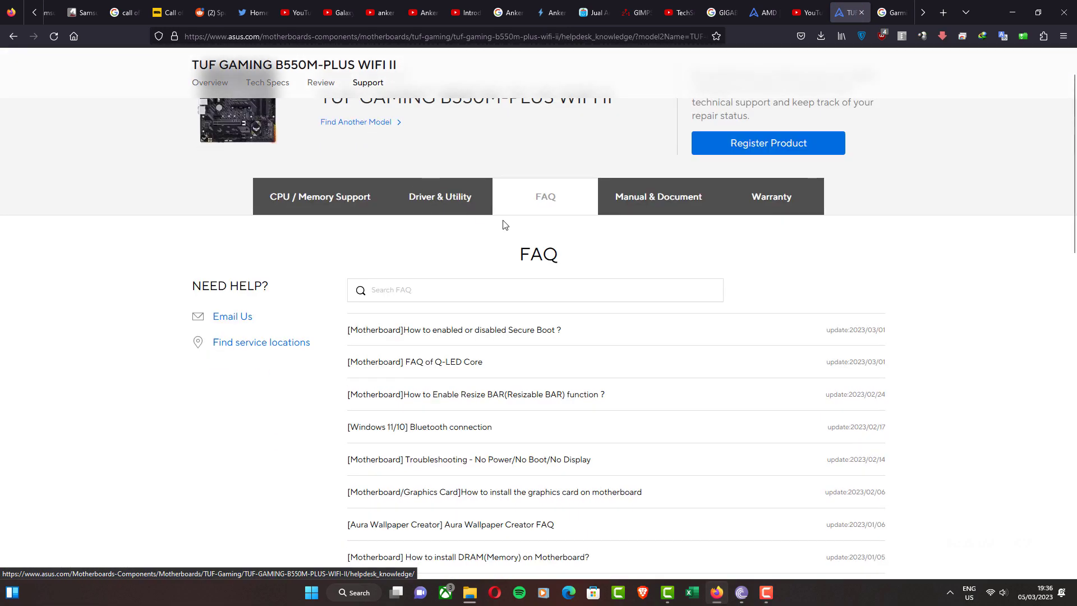
Under Driver & Utility, show all BIOS & FIRMWARE versions, 3001 down to 2806
left_click(449, 205)
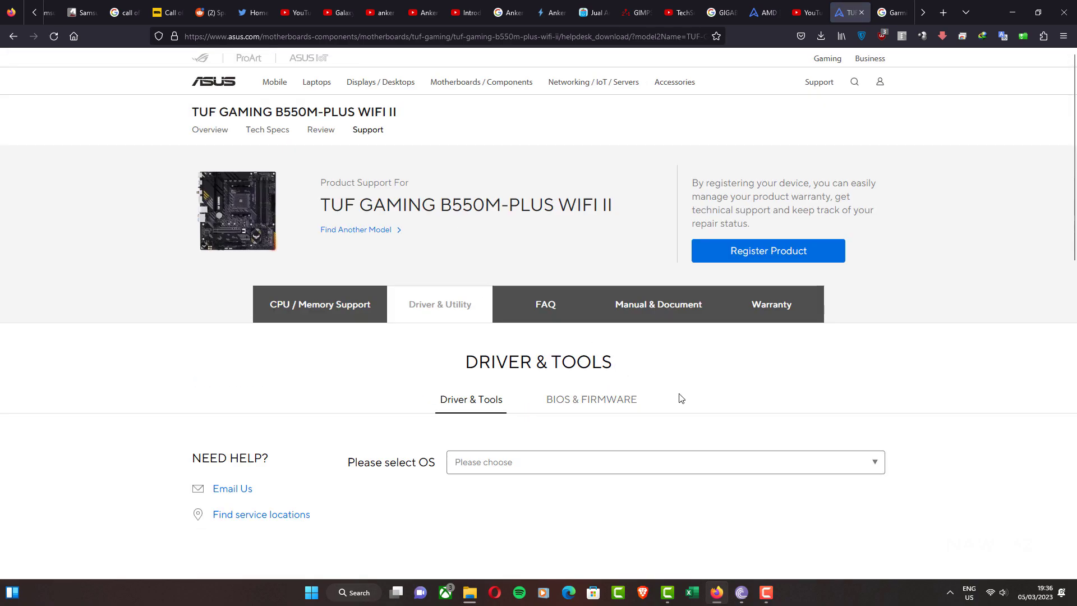
scroll(658, 402, "down", 2)
left_click(582, 295)
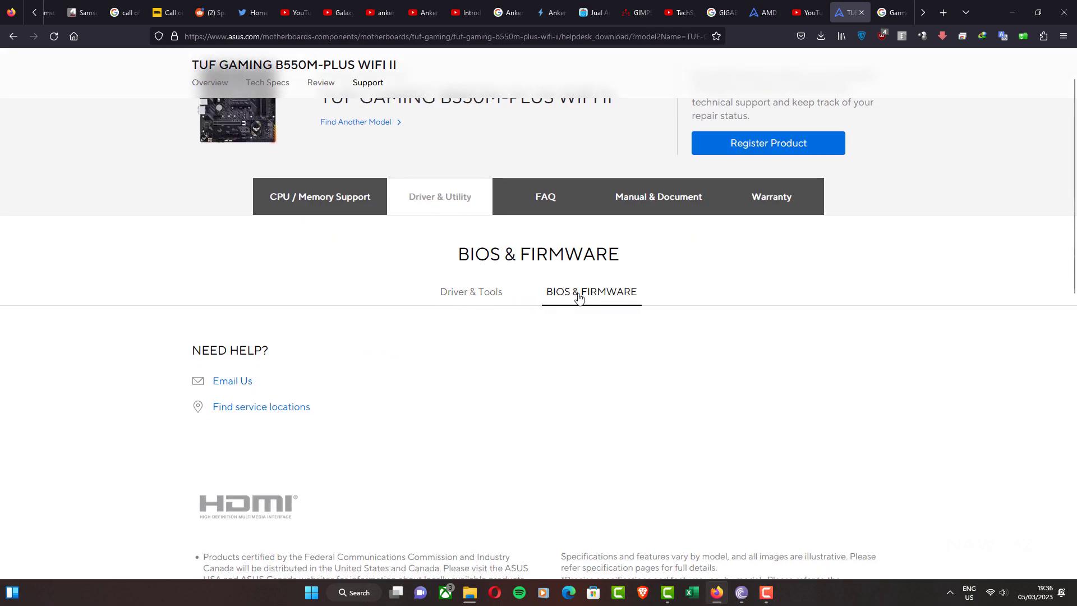
scroll(712, 337, "down", 3)
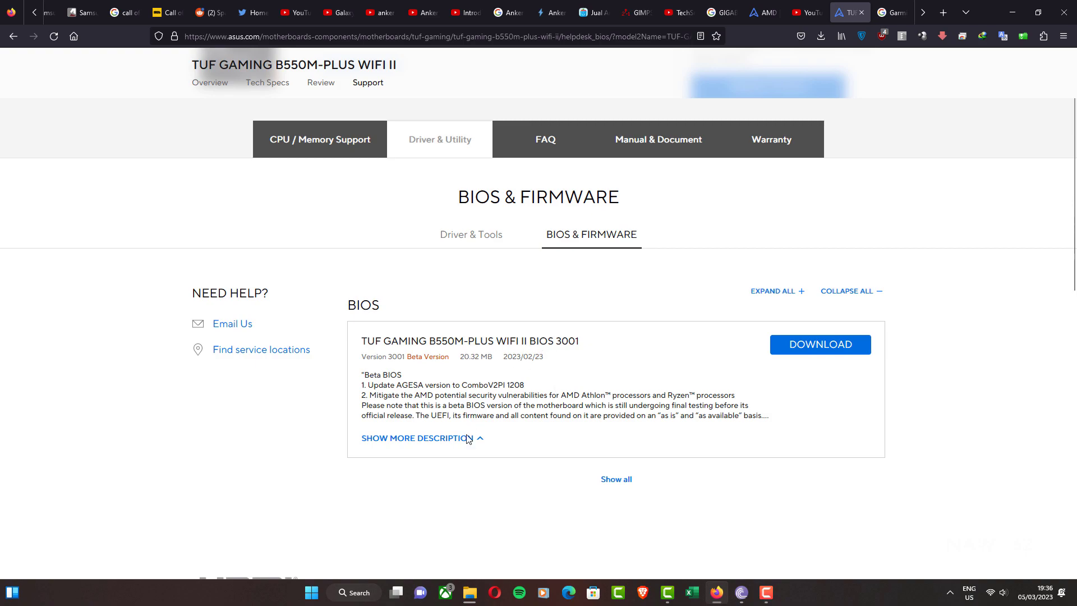
left_click(611, 482)
scroll(690, 449, "down", 2)
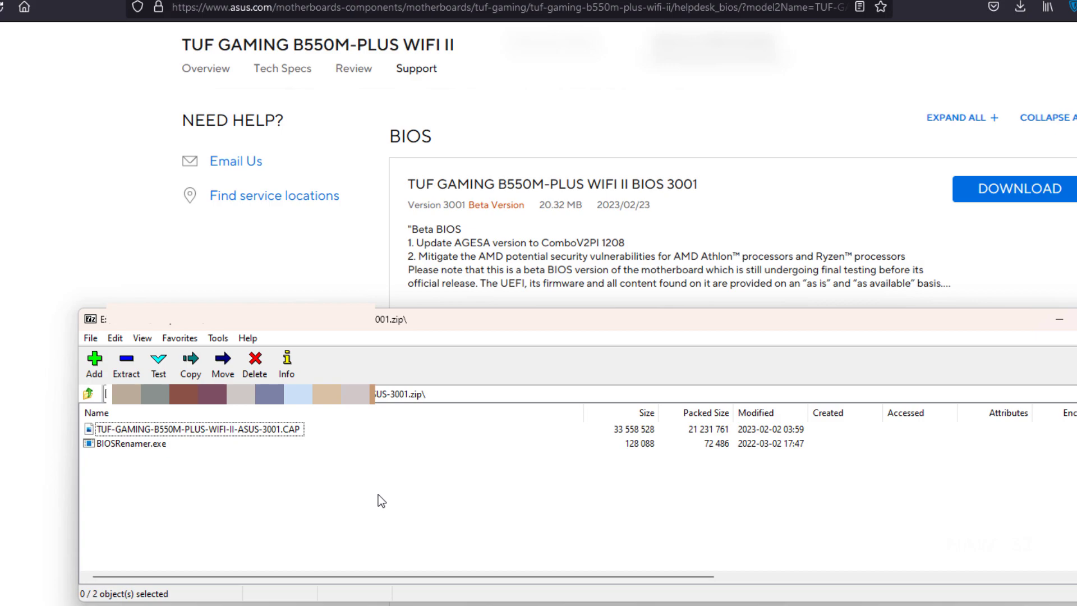
Drag the 3001 CAP file and BIOSRenamer.exe from 7-Zip onto USB Drive (D:) in a new Explorer window
key("super+e")
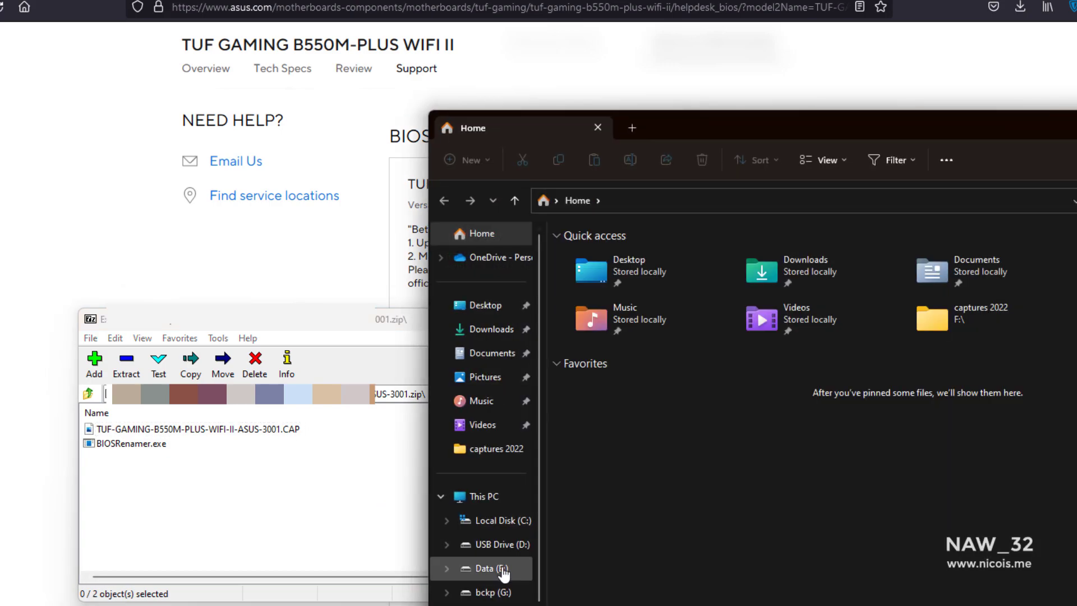
left_click(515, 549)
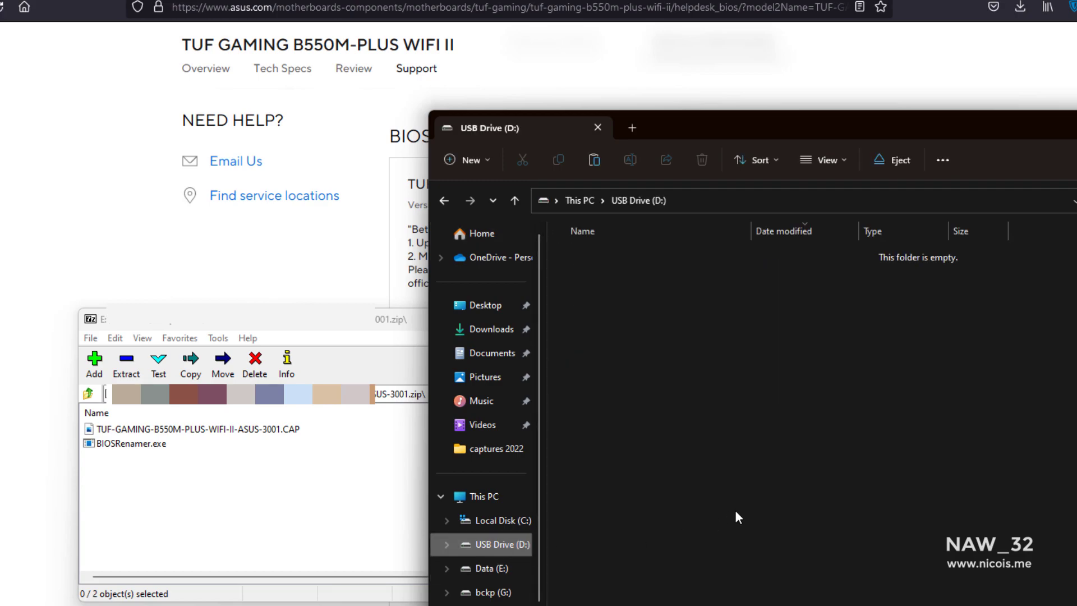
left_click(142, 469)
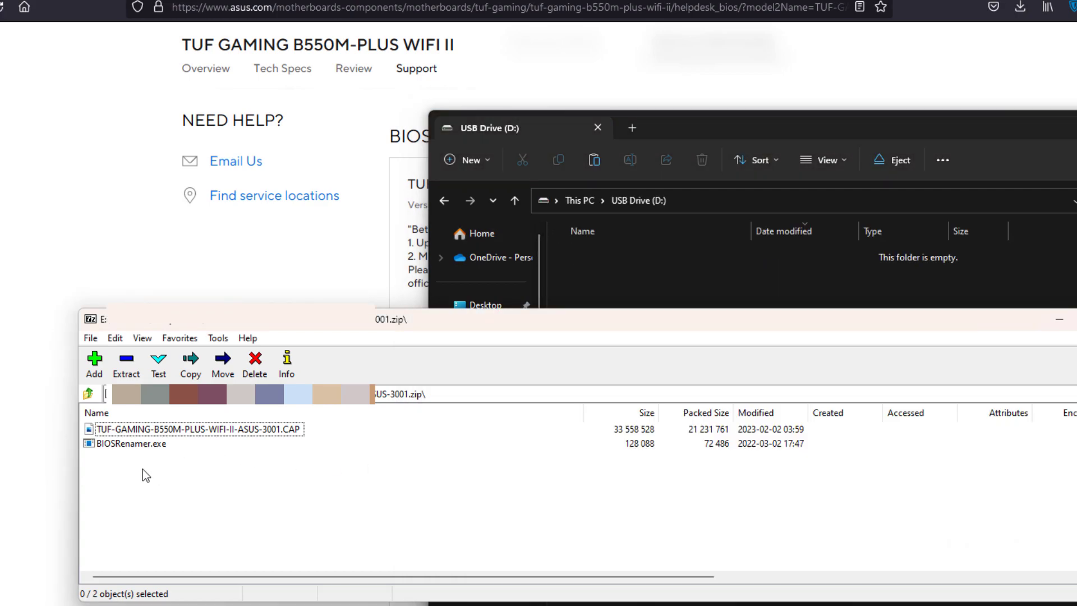
left_click_drag(142, 469, 654, 274)
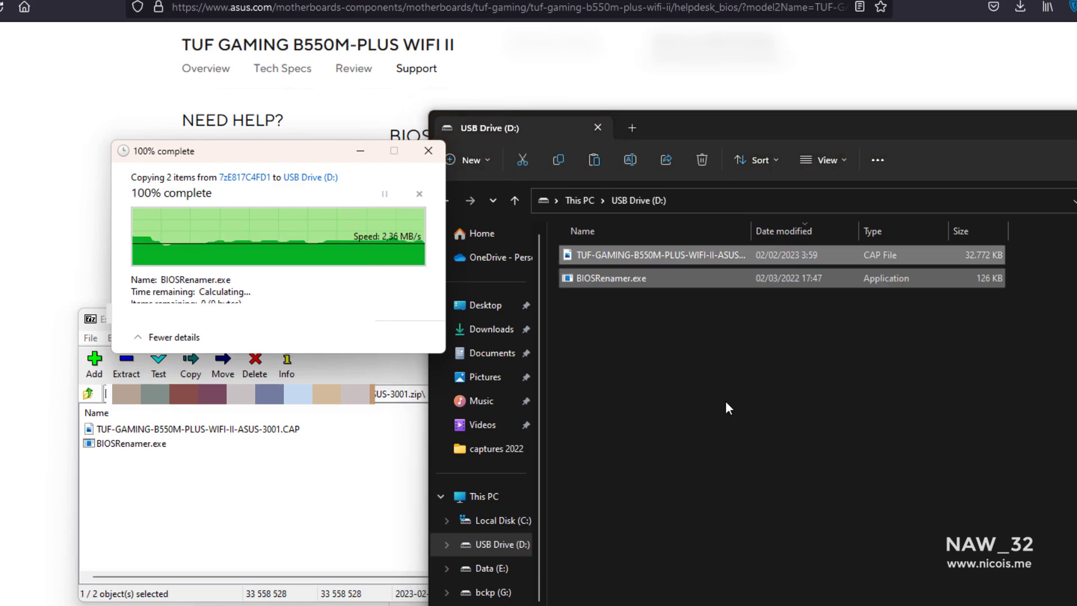
left_click(722, 404)
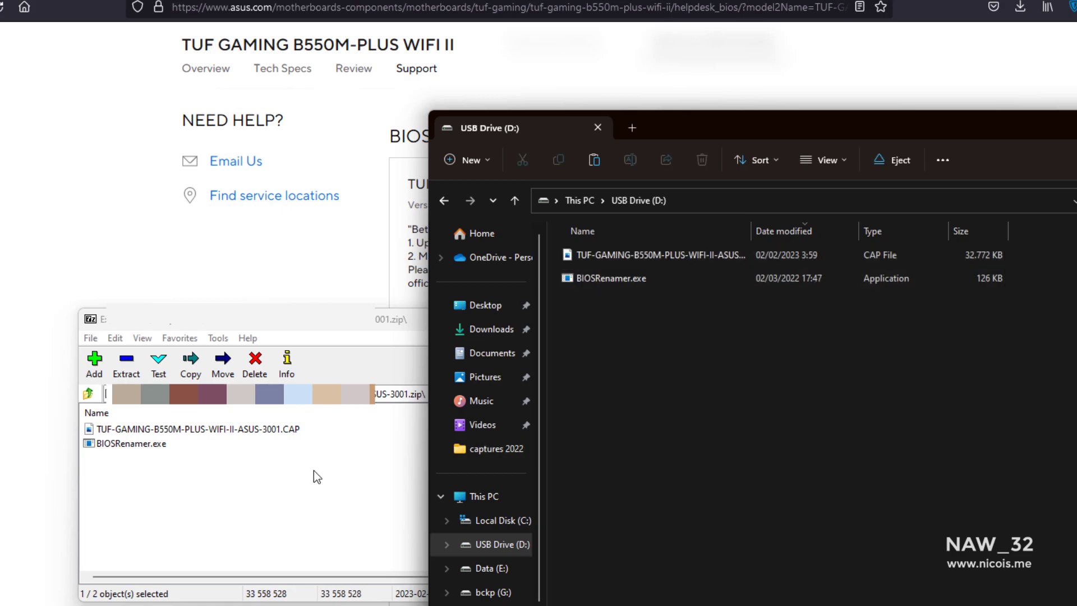
left_click(309, 480)
Widen the Name column and run BIOSRenamer.exe so the BIOS file becomes T550MPW2.CAP
left_click(1058, 319)
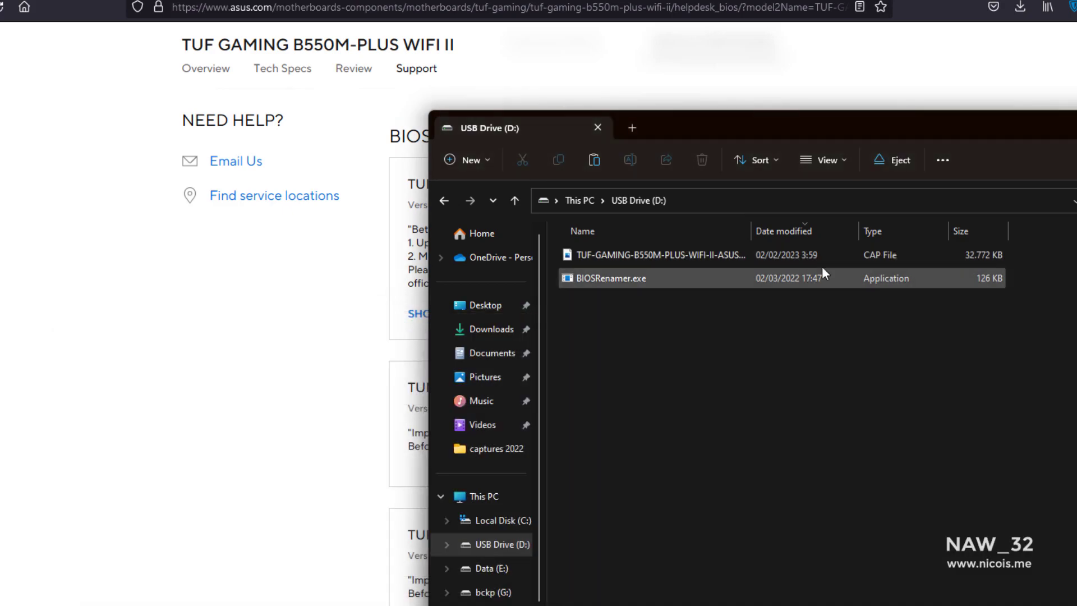
left_click_drag(749, 230, 845, 231)
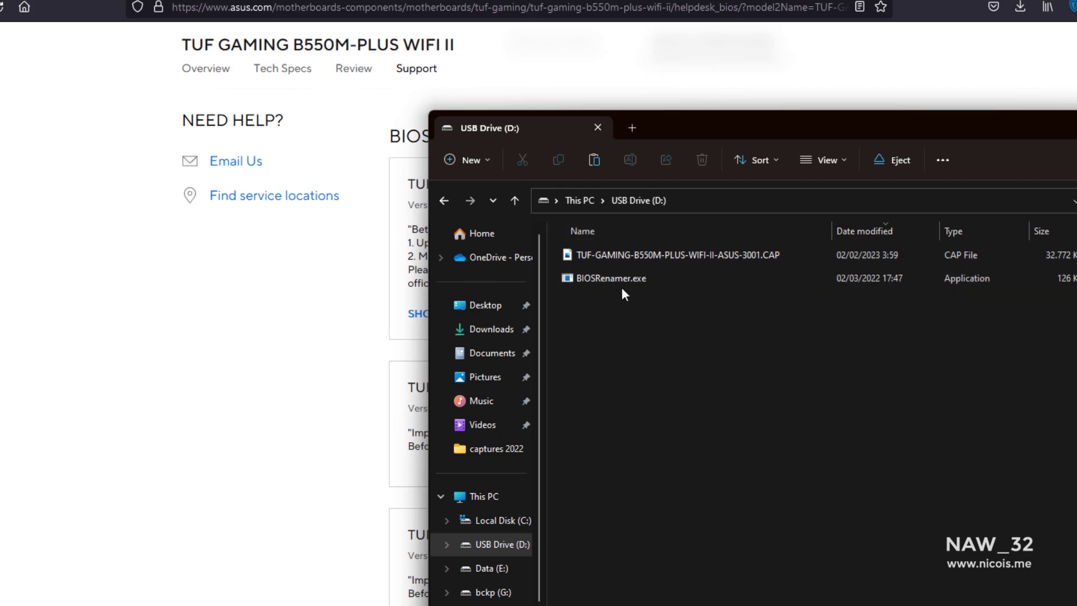
mouse_move(625, 280)
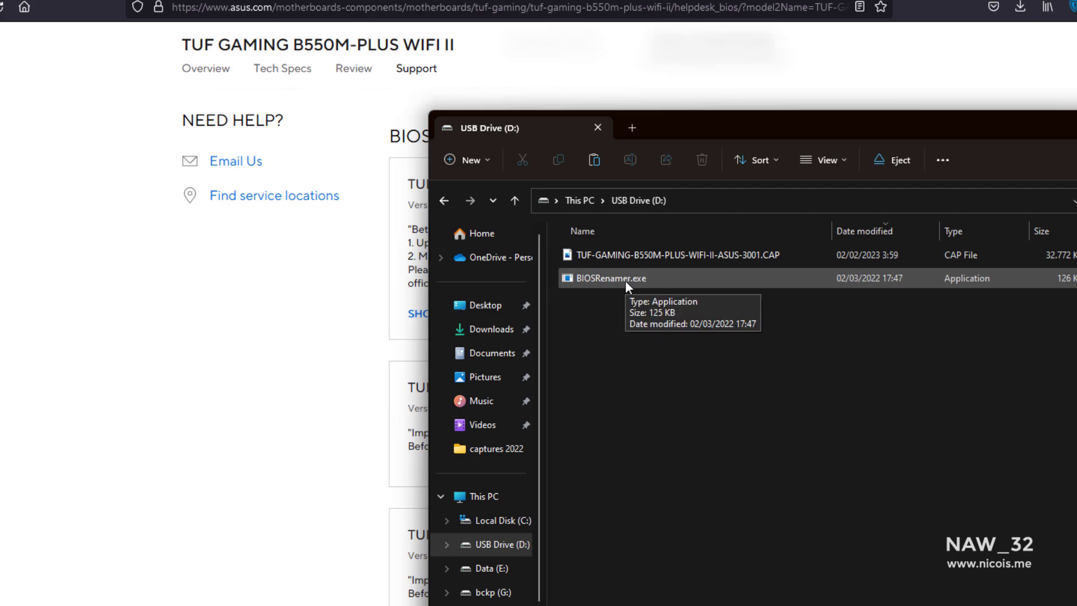
double_click(625, 280)
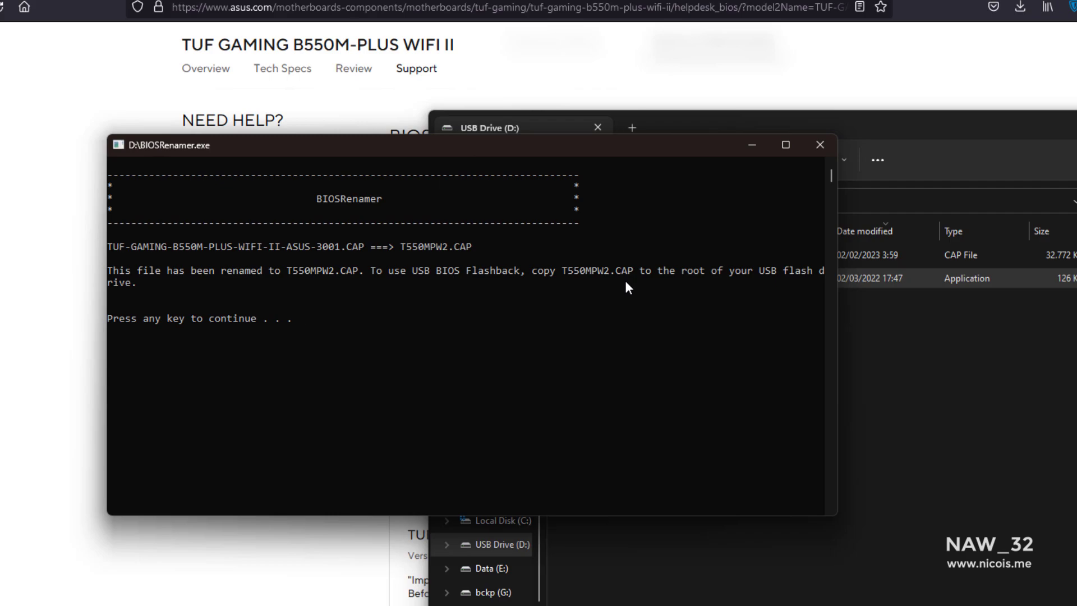
key("Return")
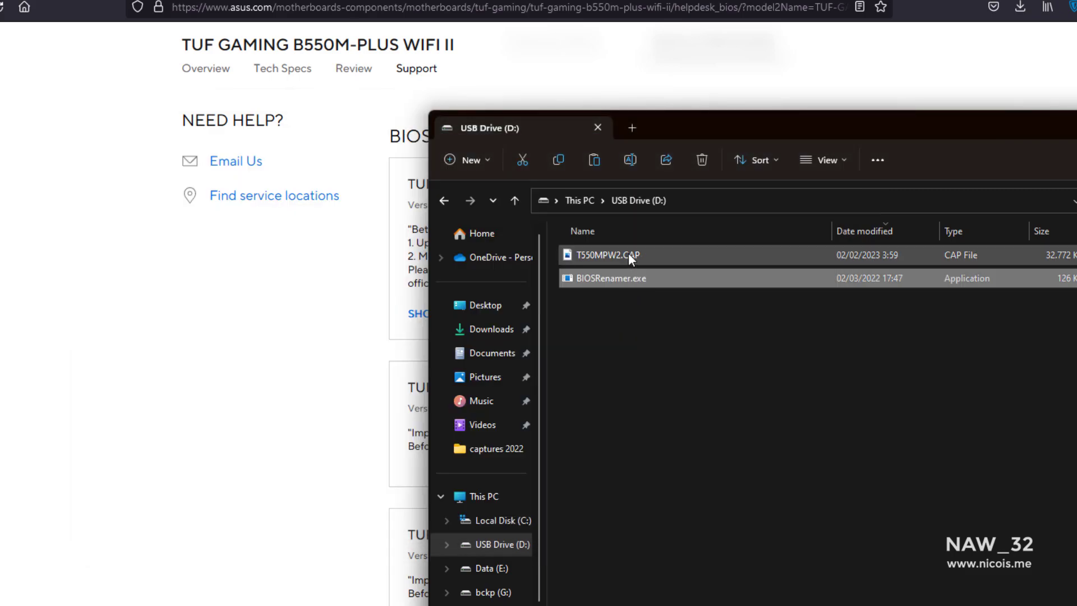
left_click(629, 254)
left_click(617, 278)
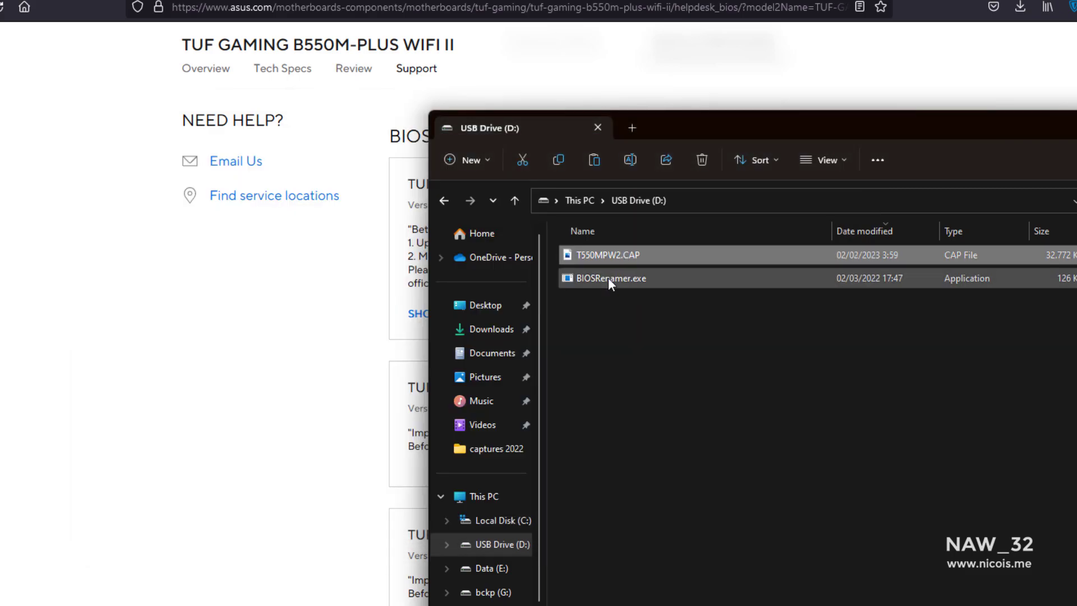
left_click(614, 255)
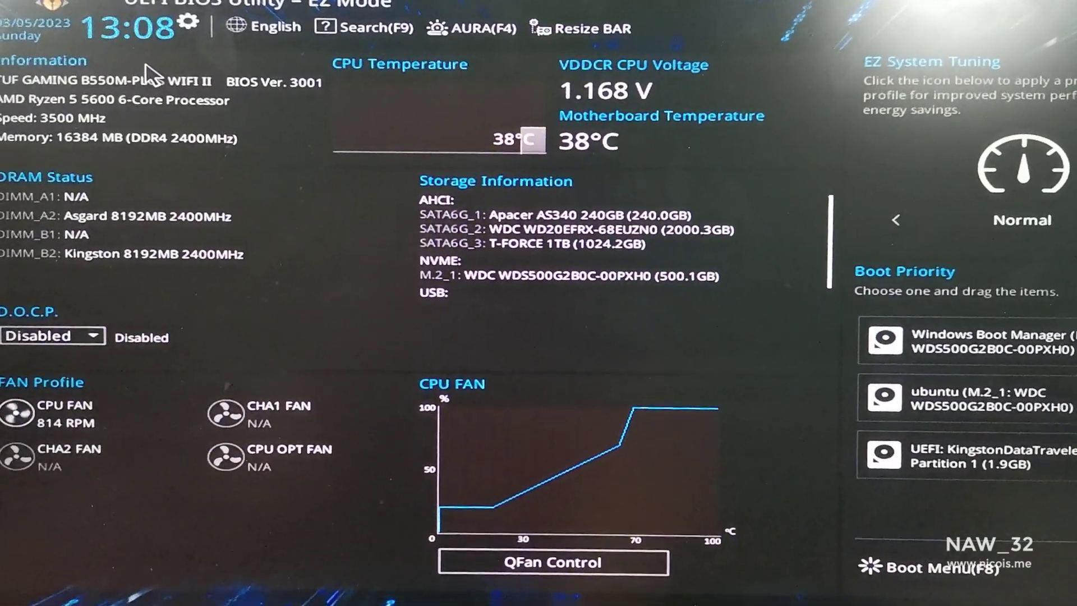
Save and exit the UEFI BIOS Utility with F10, confirming the reset
key("F10")
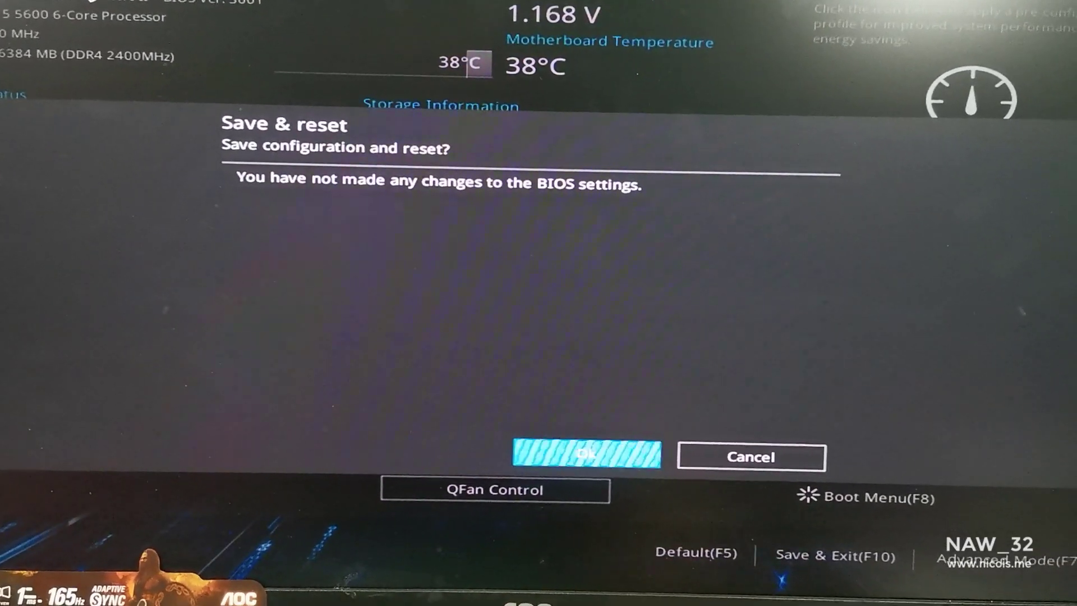
key("Return")
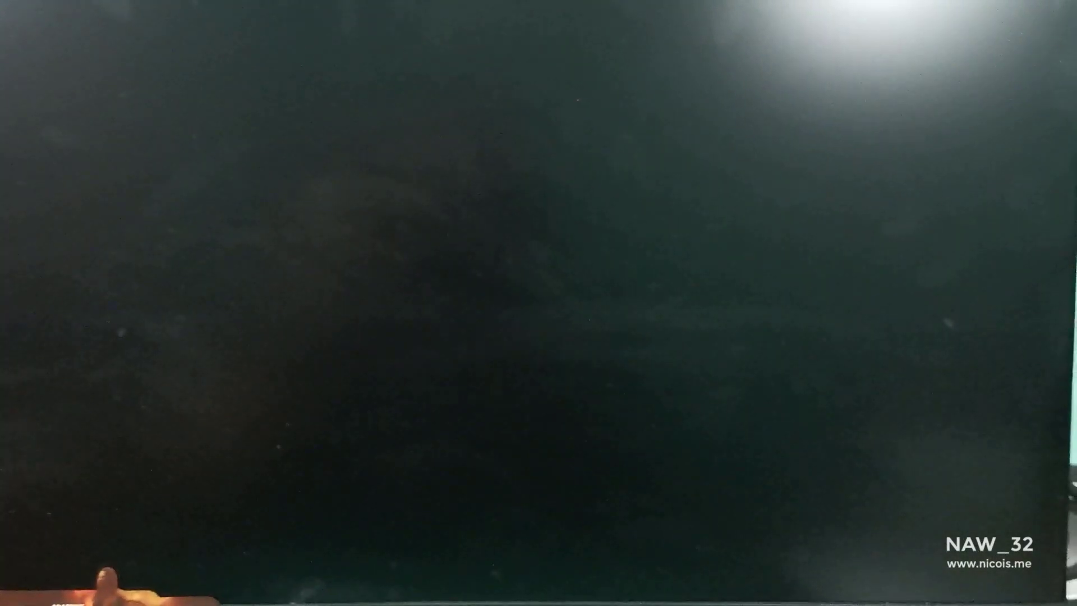